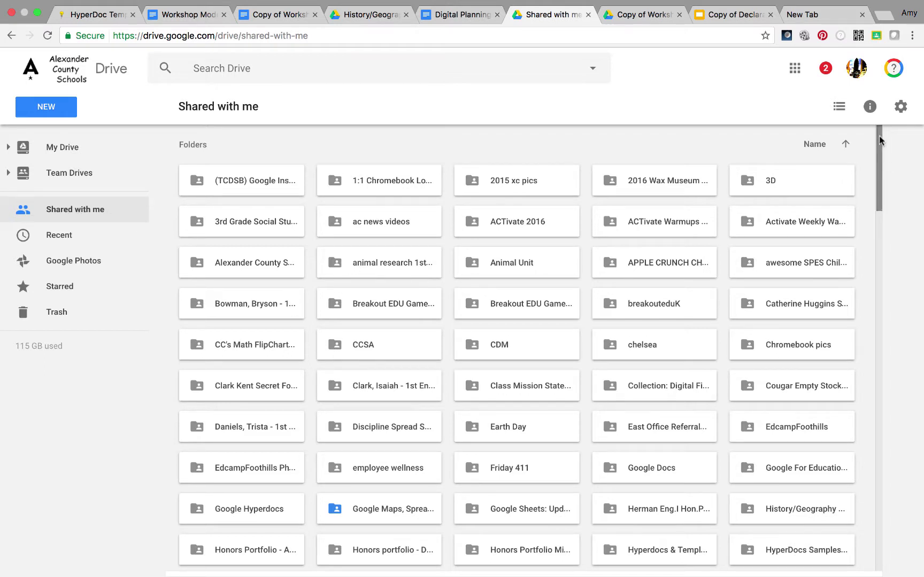
# Add the shared West_Rubric Data folder to My Drive.
pyautogui.moveTo(879, 136); pyautogui.dragTo(892, 261)
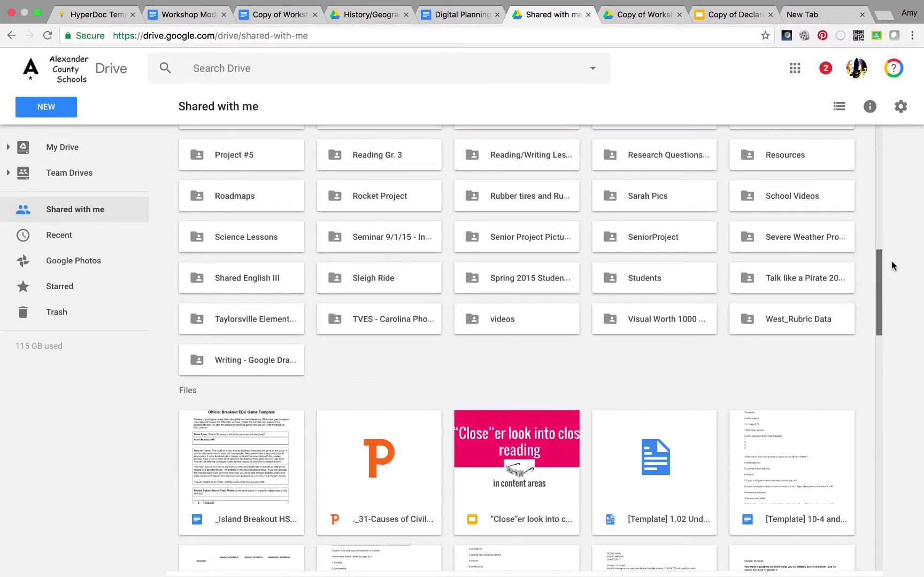
pyautogui.click(760, 327)
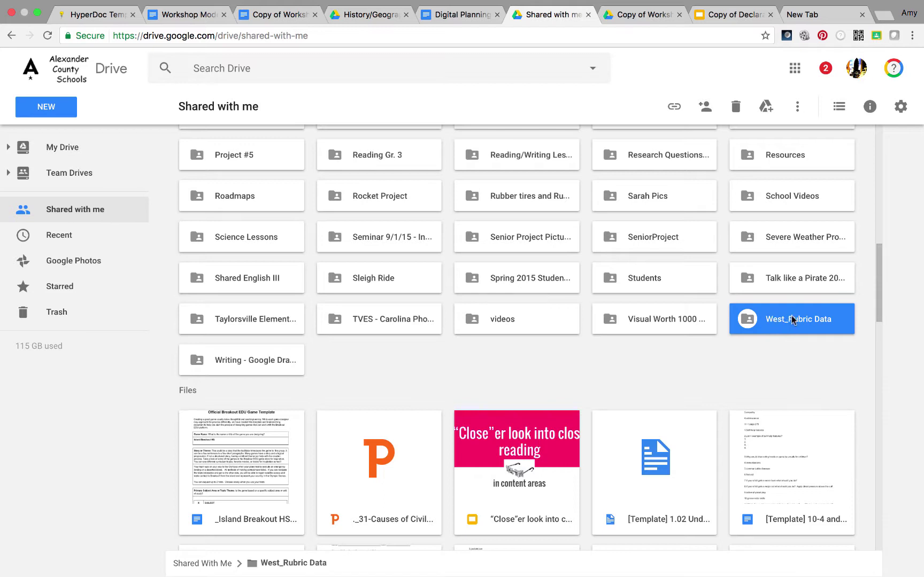
pyautogui.click(766, 107)
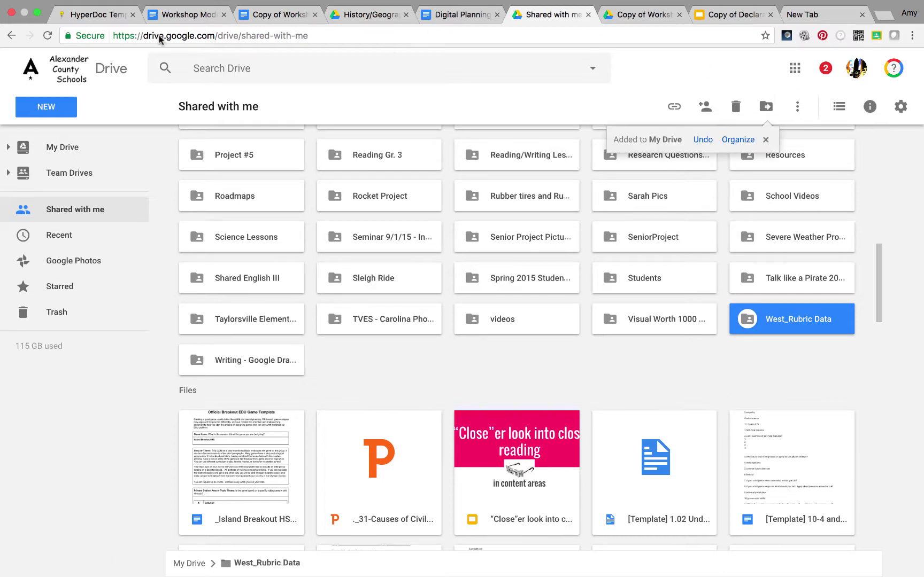
# Open the 4th Grade folder inside My Drive's Shared Resources > Hyperdocs folder.
pyautogui.click(63, 148)
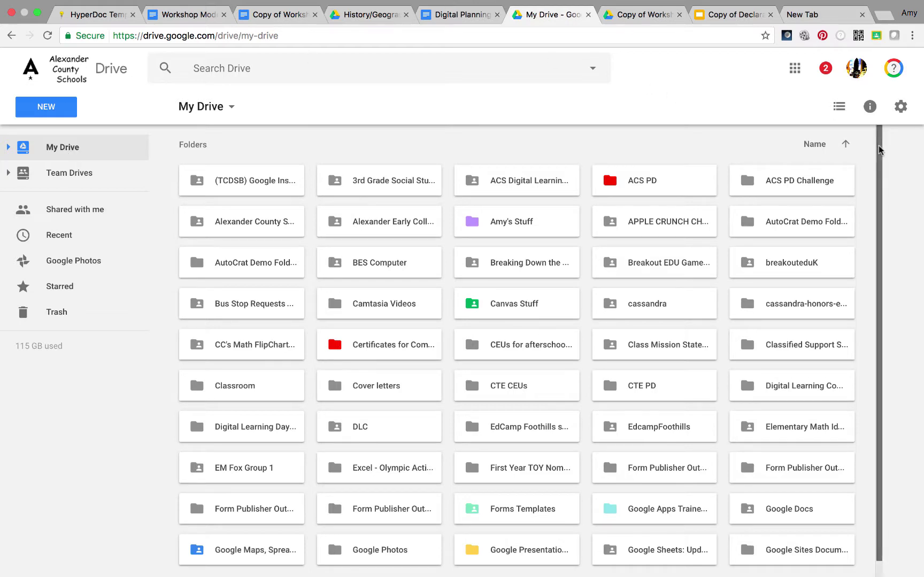
pyautogui.scroll(-1, 882, 183)
pyautogui.scroll(-6, 881, 183)
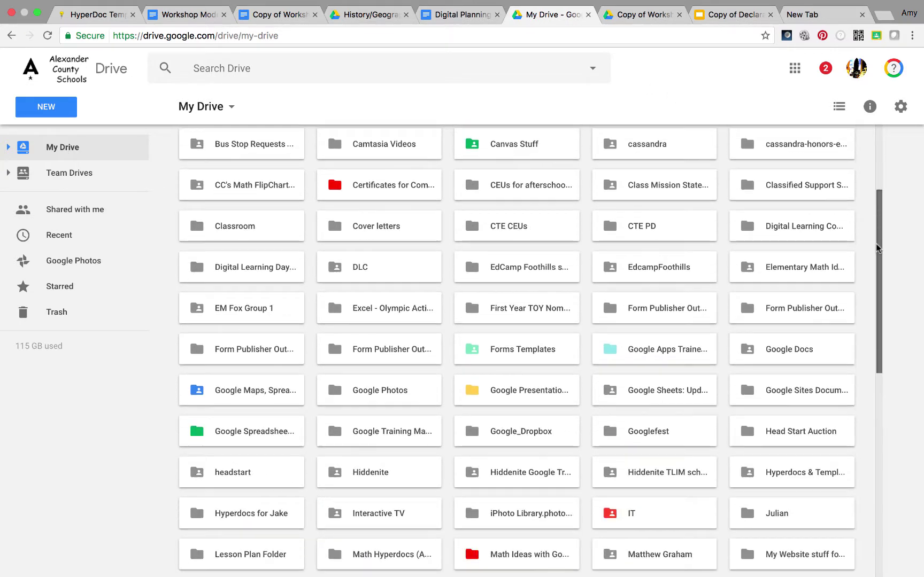
pyautogui.scroll(-10, 880, 278)
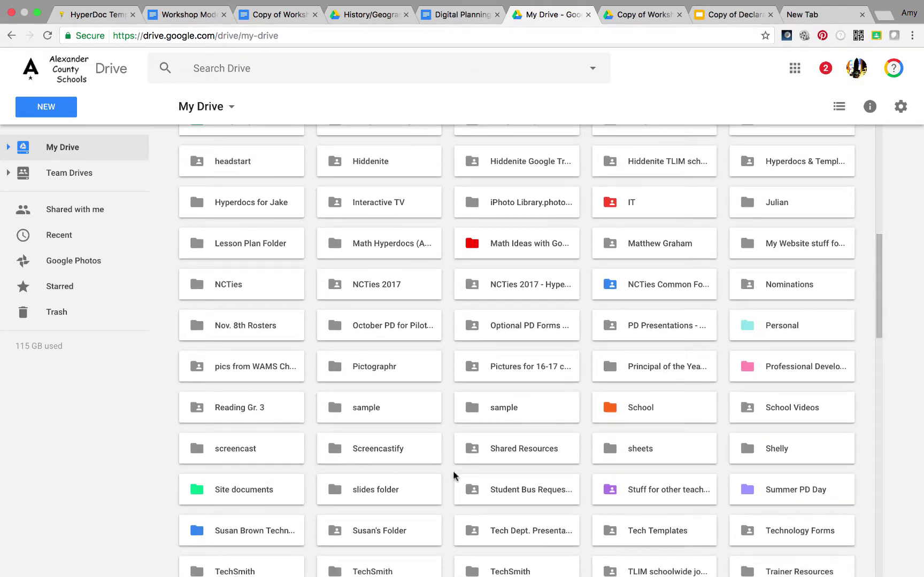
pyautogui.doubleClick(517, 449)
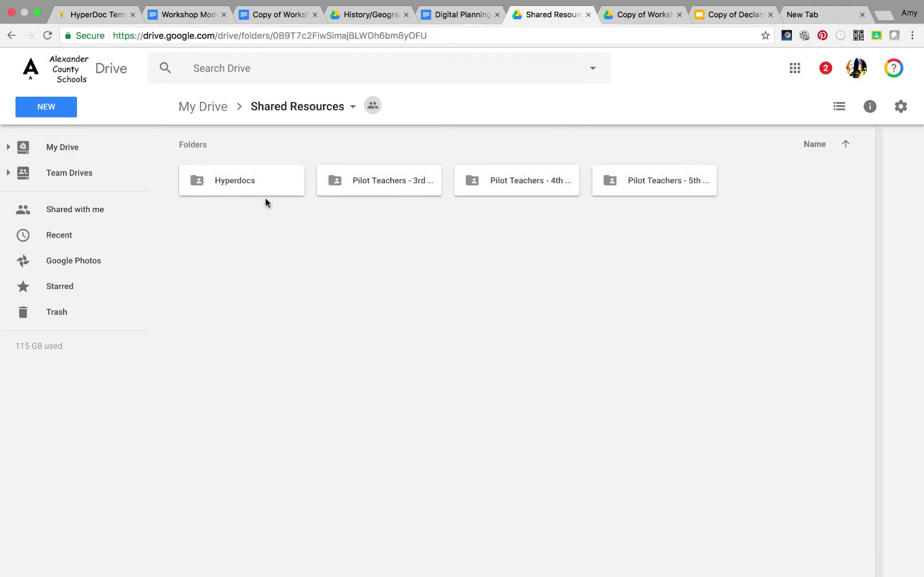
pyautogui.doubleClick(232, 182)
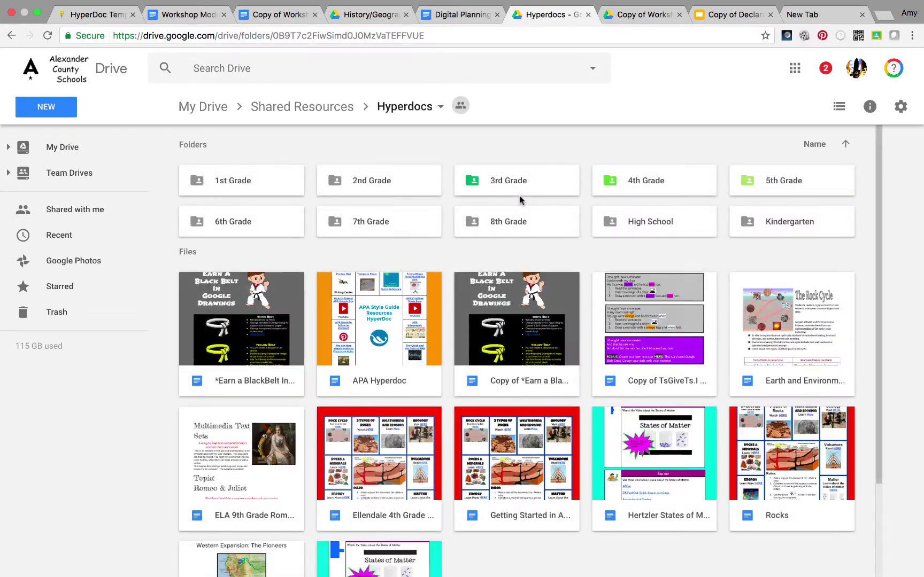
pyautogui.doubleClick(641, 181)
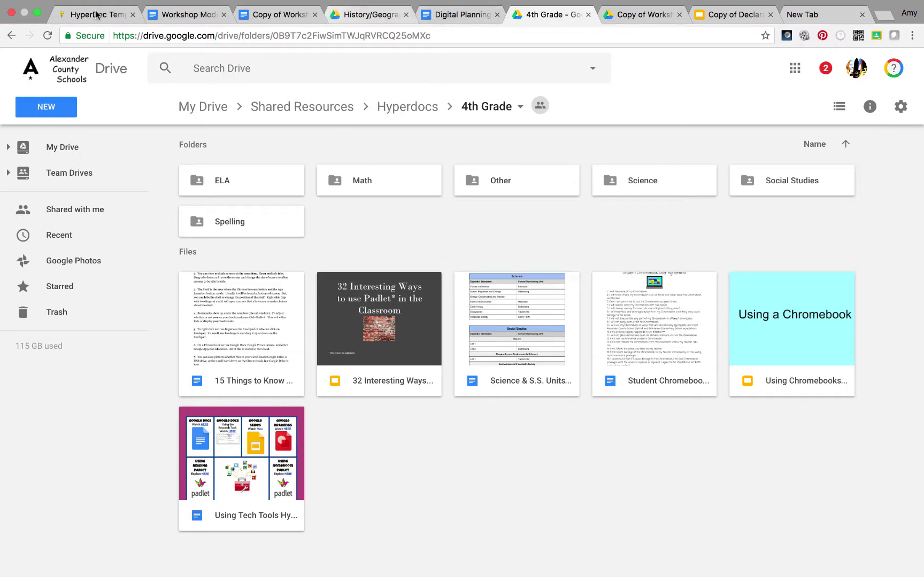
# Switch to the HyperDocs website and look through its Favorite Tools page of curated web tools.
pyautogui.click(69, 16)
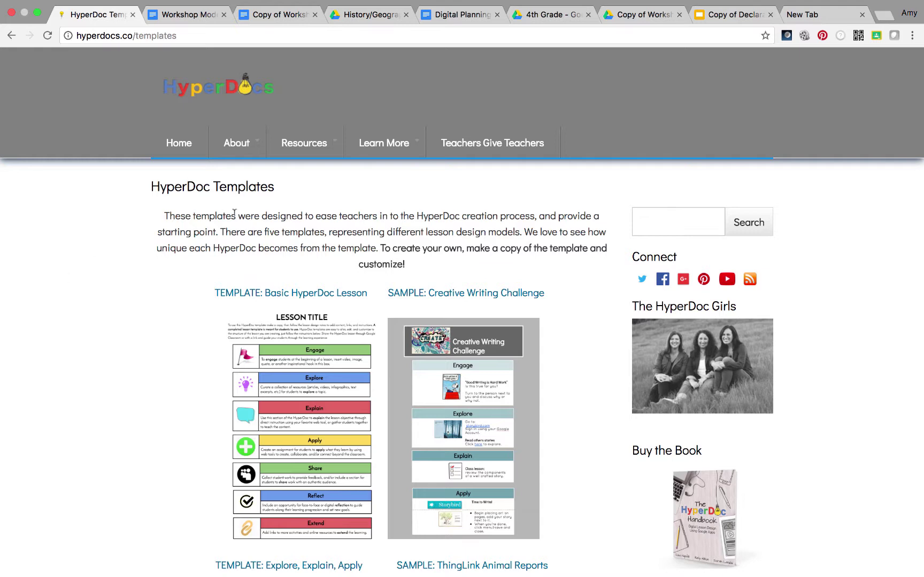
pyautogui.moveTo(327, 148)
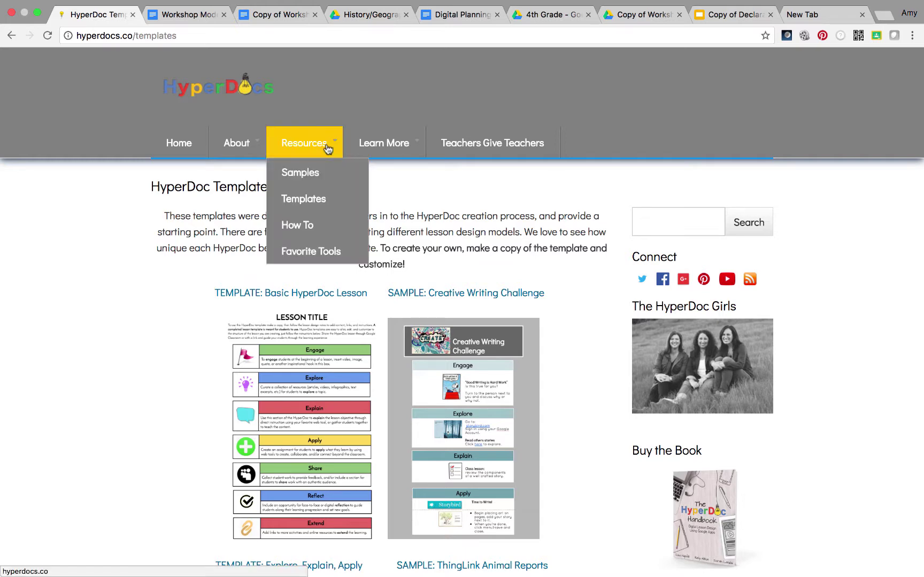
pyautogui.click(296, 250)
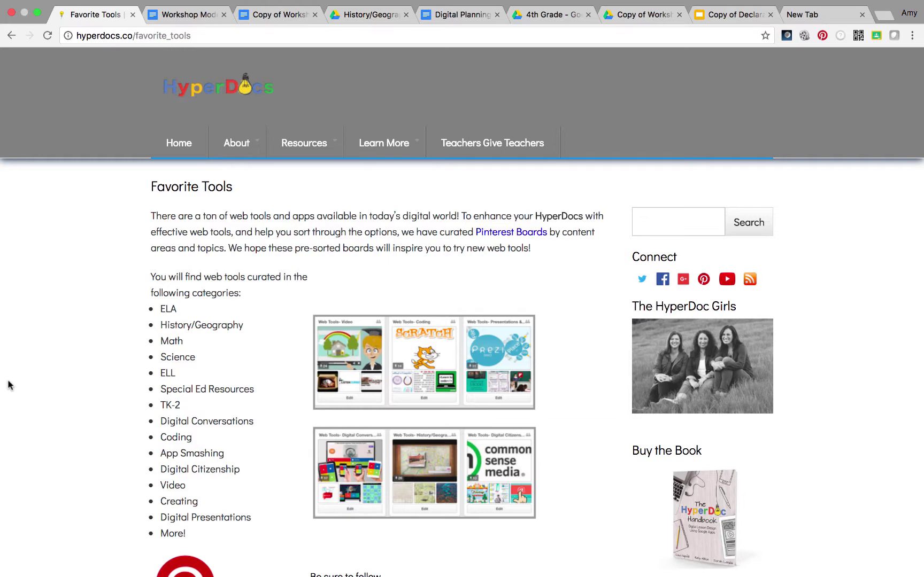
pyautogui.scroll(-5, 462, 313)
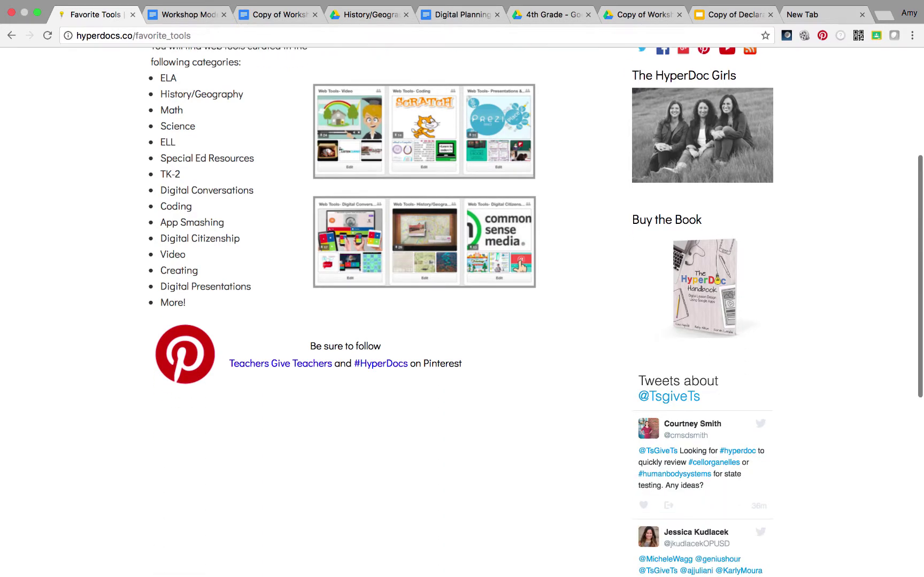
pyautogui.scroll(5, 288, 243)
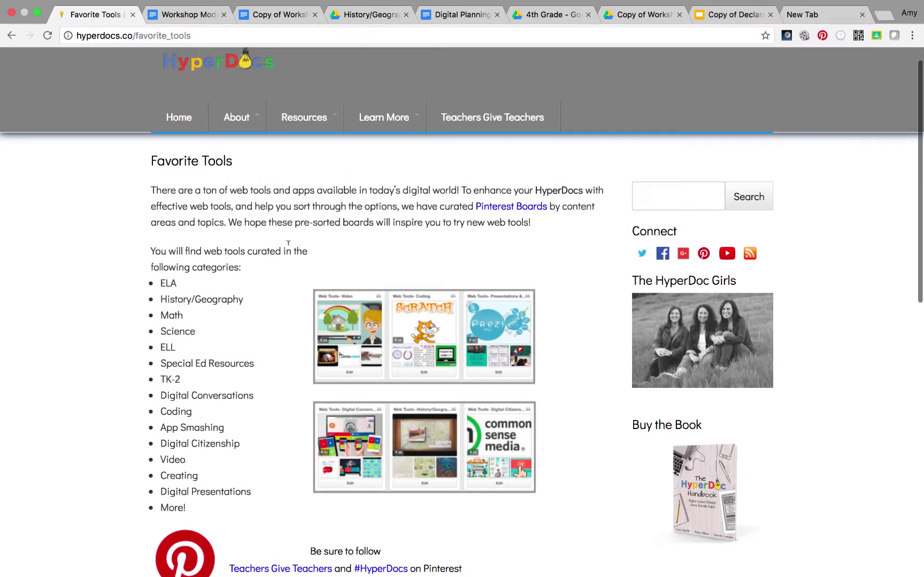
# Open the How To resource page and review the step-by-step guide to creating HyperDocs.
pyautogui.moveTo(320, 118)
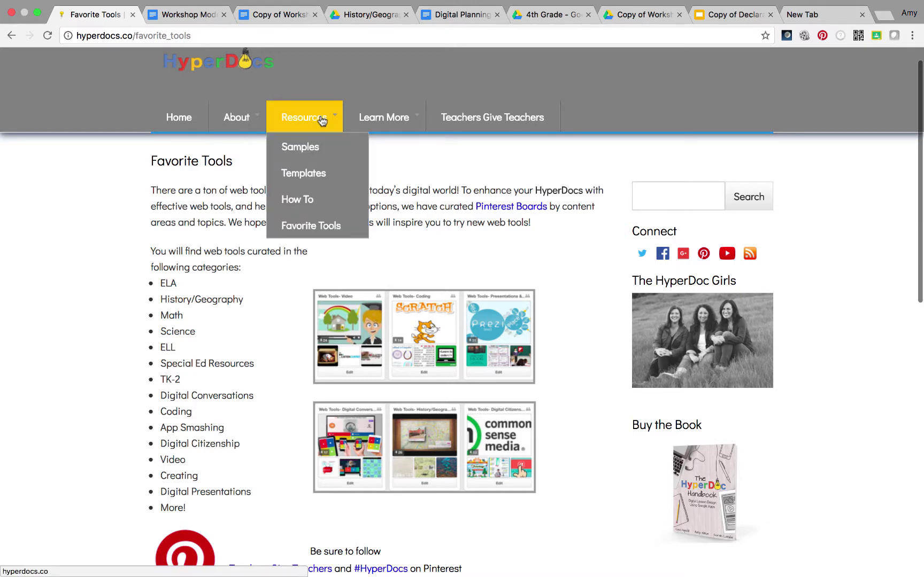
pyautogui.click(297, 199)
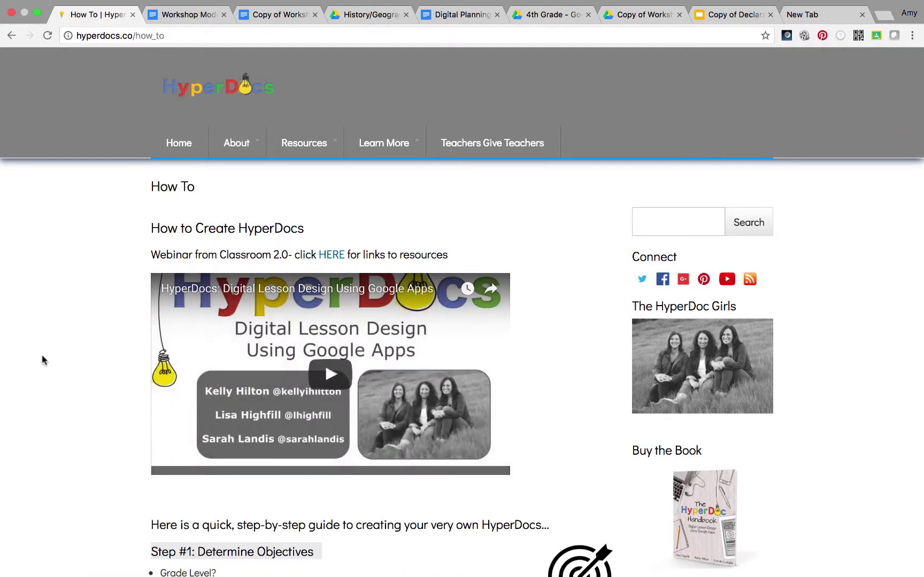
pyautogui.scroll(-5, 43, 360)
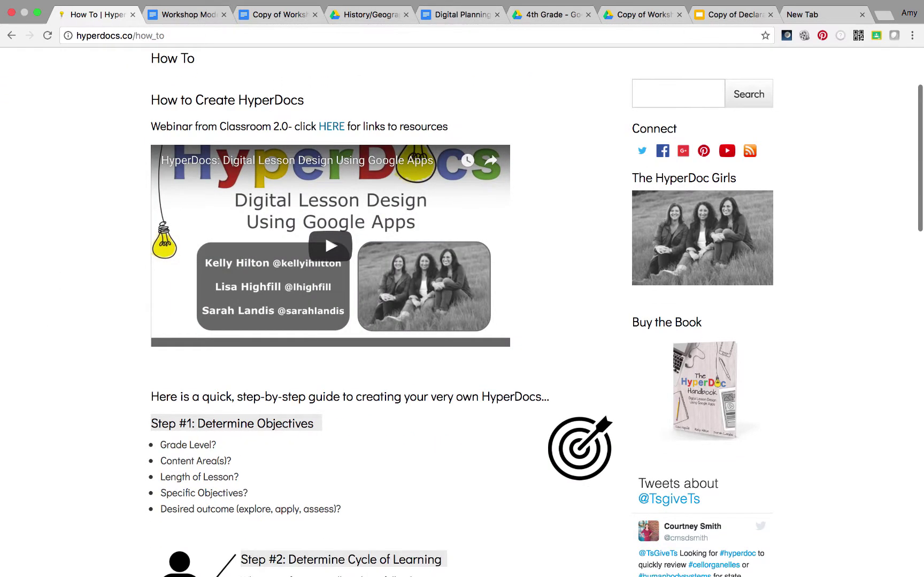
pyautogui.scroll(-3, 462, 315)
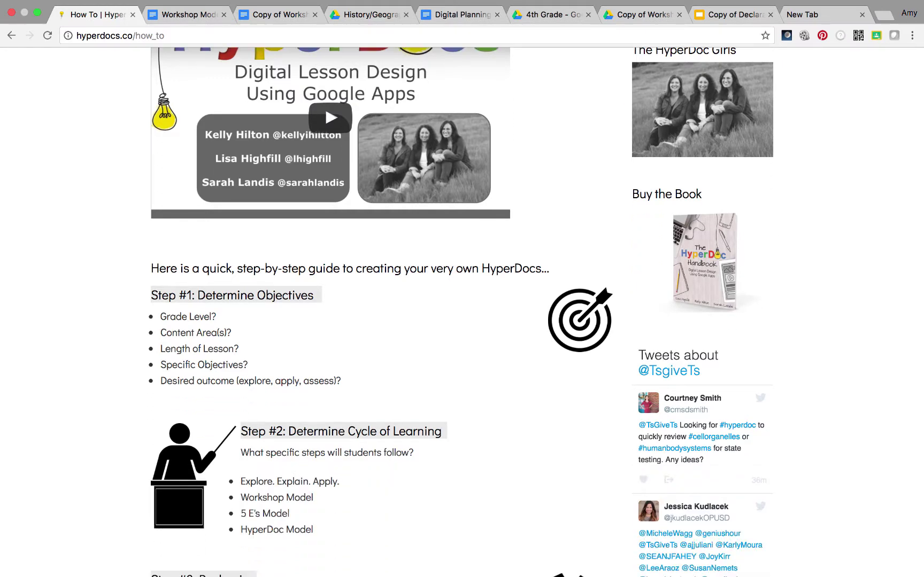
pyautogui.scroll(-6, 536, 311)
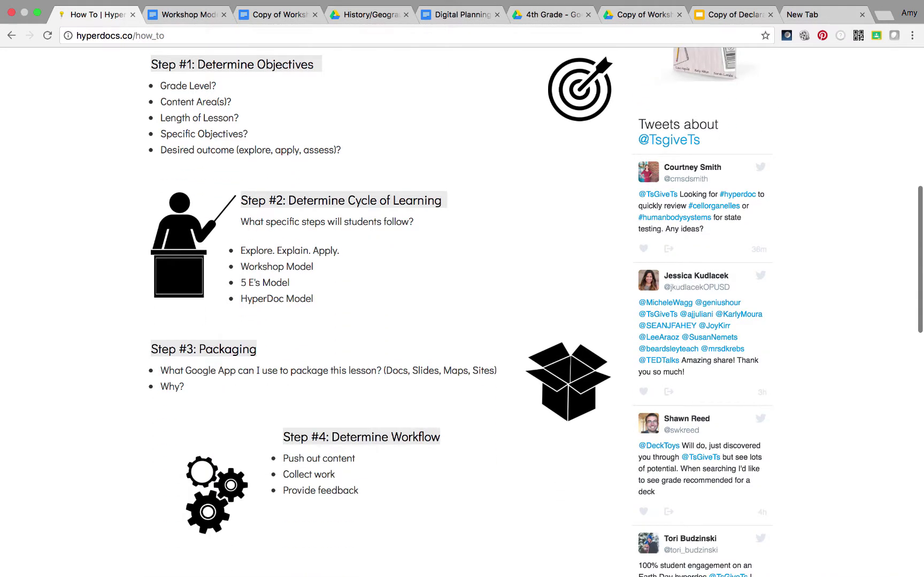
pyautogui.scroll(12, 462, 313)
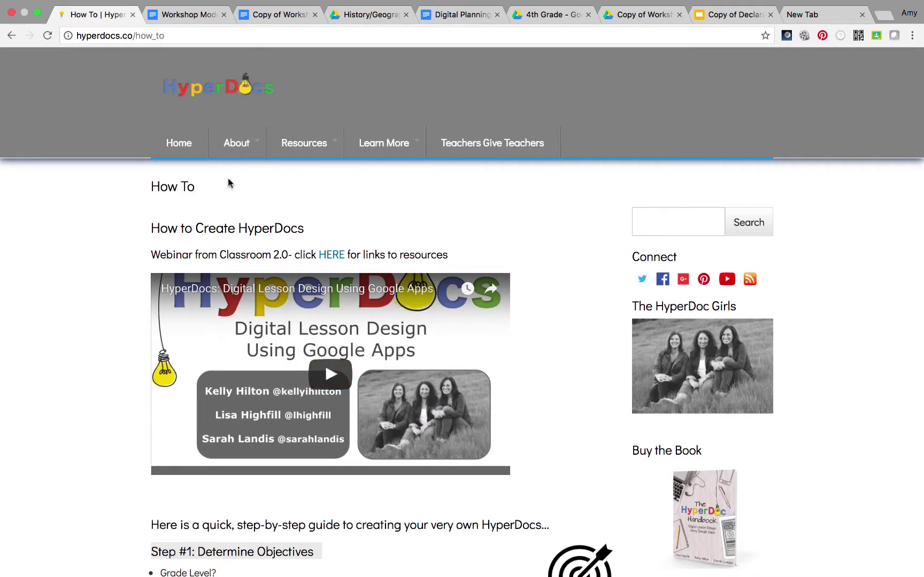
# Open the Basic HyperDoc Lesson template from the site's Templates page and look at the document's option for making a copy.
pyautogui.moveTo(293, 150)
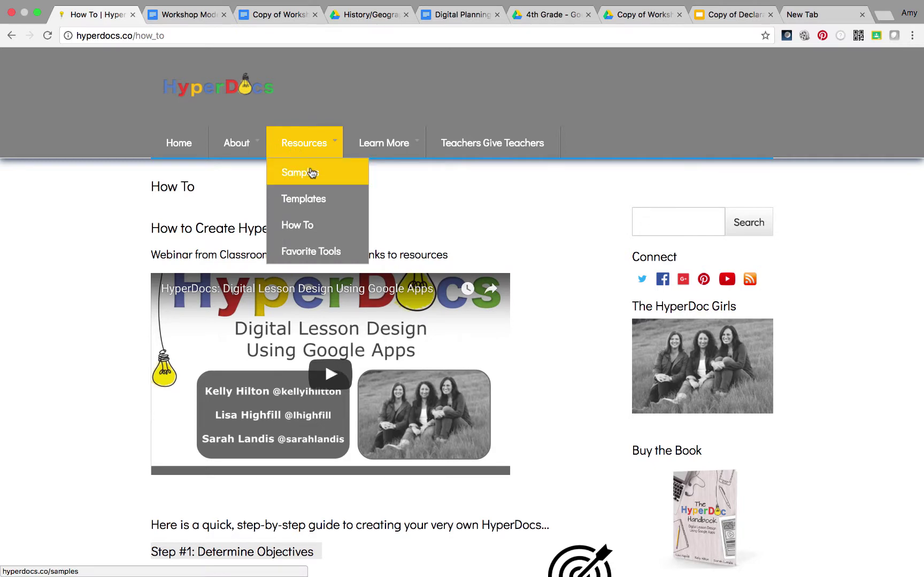
pyautogui.click(312, 200)
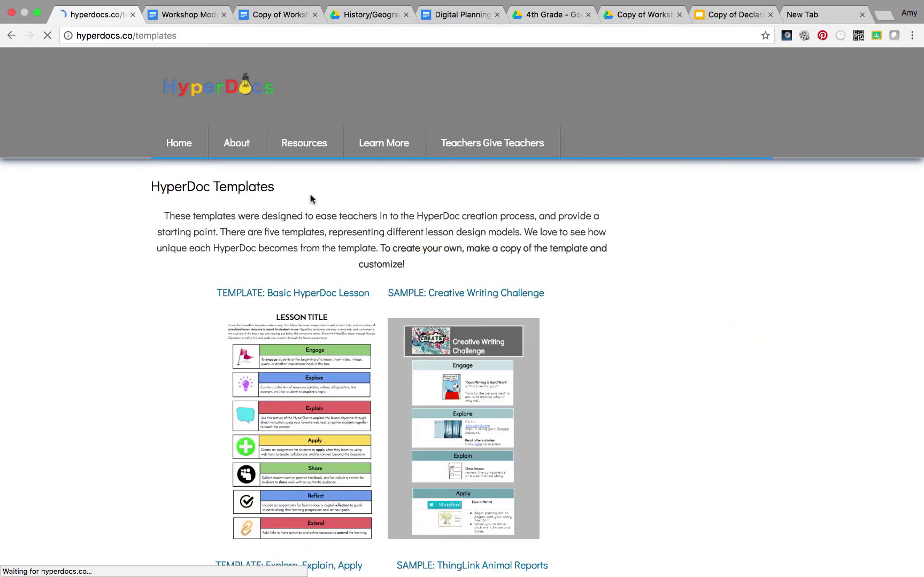
pyautogui.scroll(-4, 41, 355)
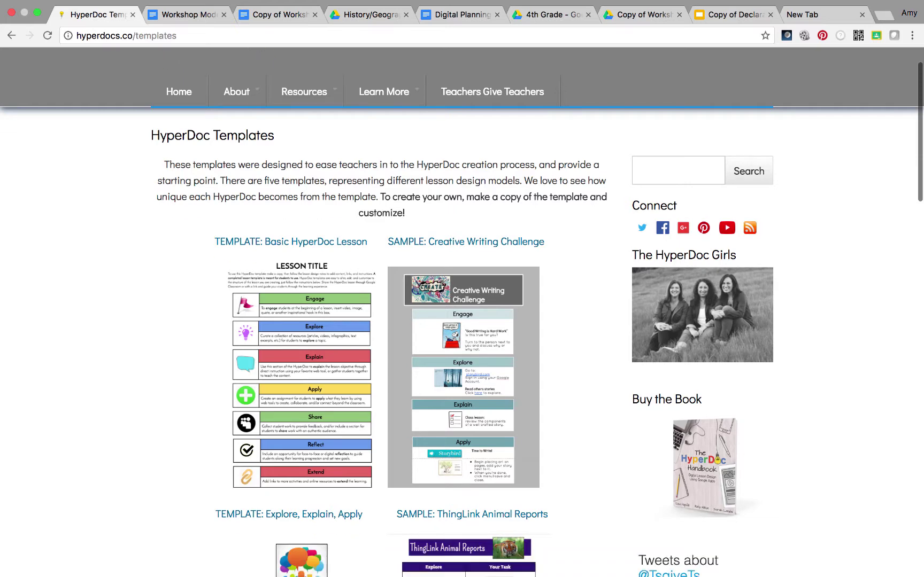
pyautogui.scroll(-1, 462, 311)
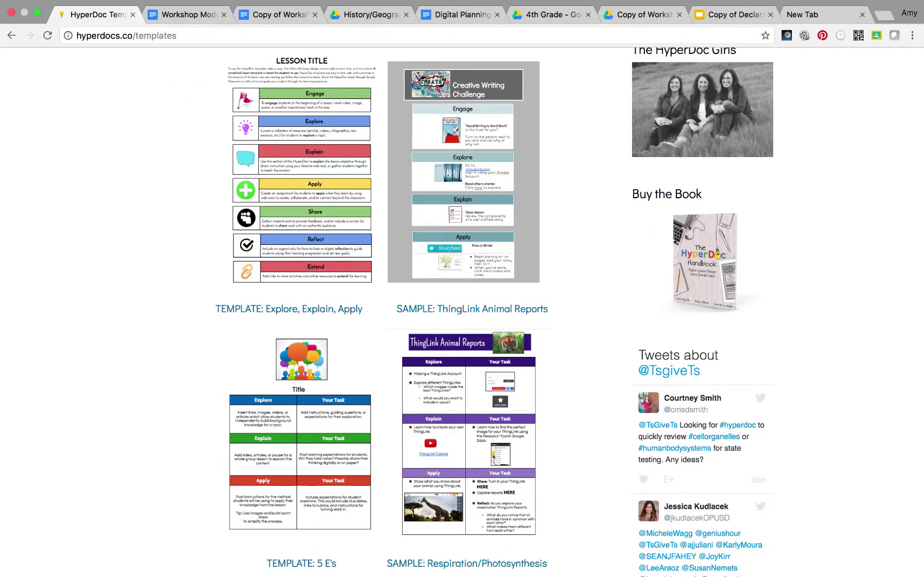
pyautogui.click(283, 216)
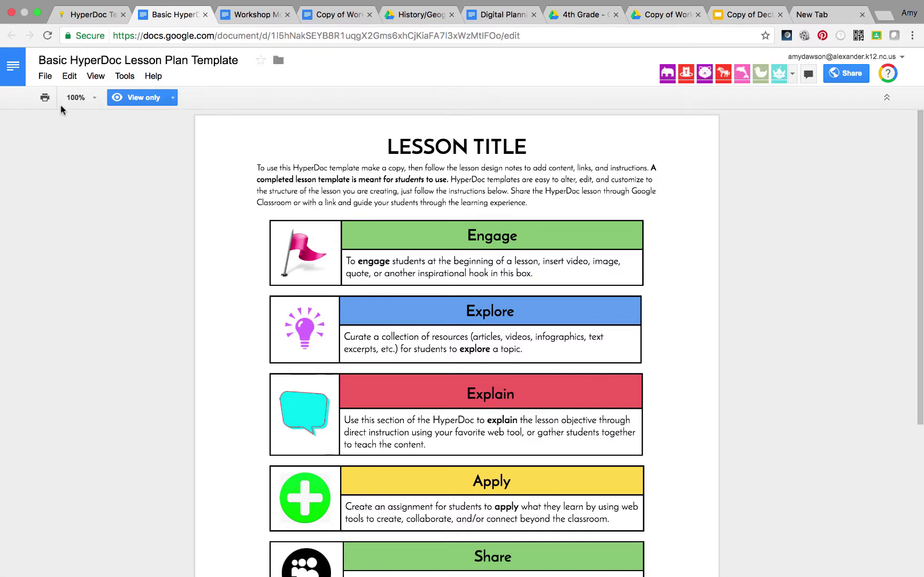
pyautogui.click(44, 78)
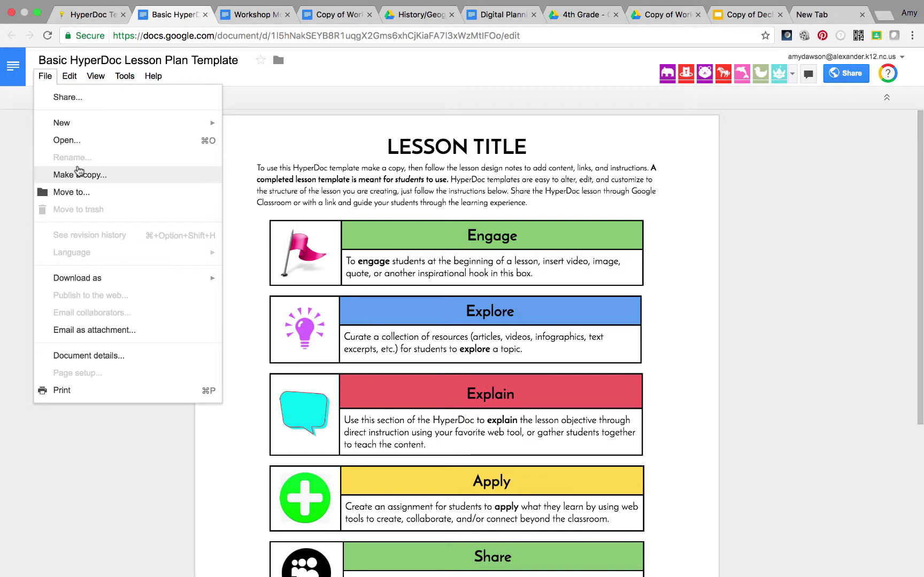
pyautogui.click(13, 297)
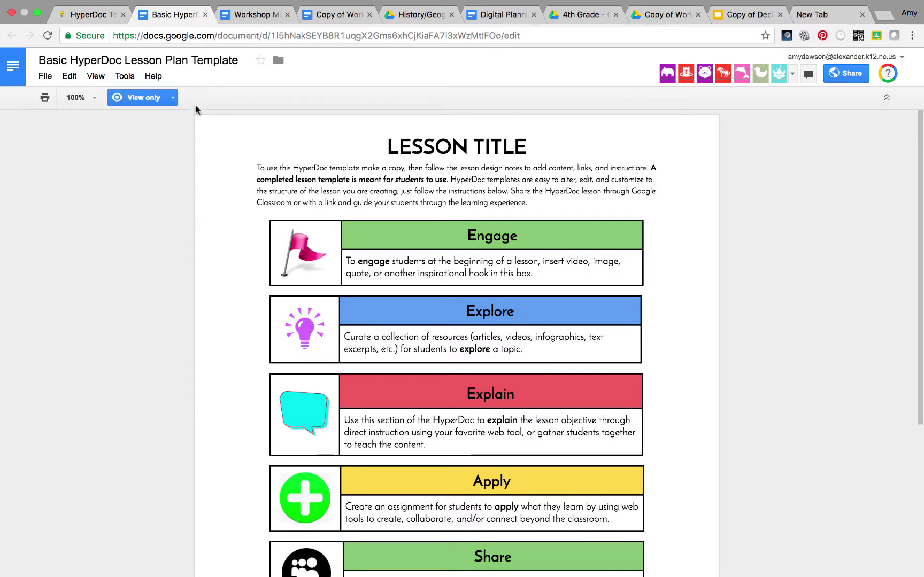
# Return to the HyperDocs website and look through the content areas on its Samples page.
pyautogui.click(90, 14)
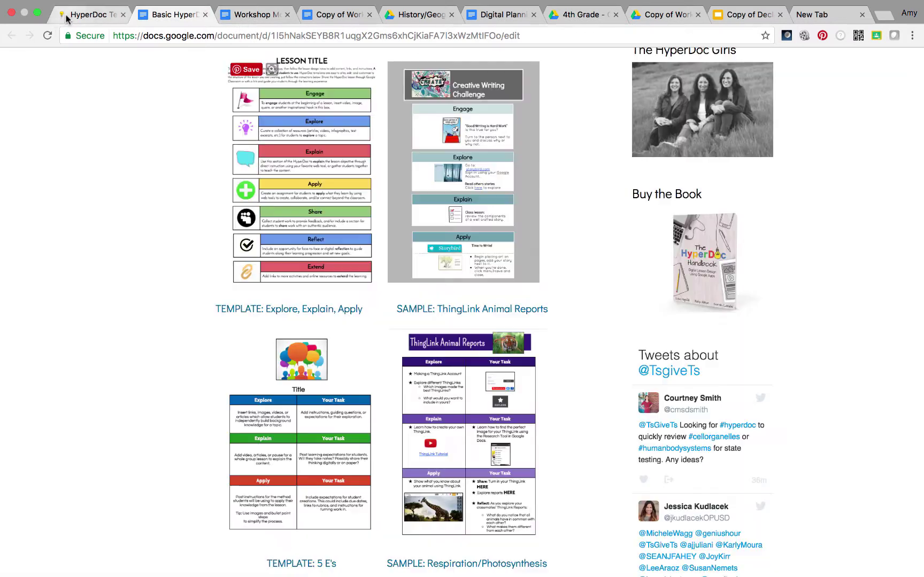
pyautogui.scroll(5, 134, 274)
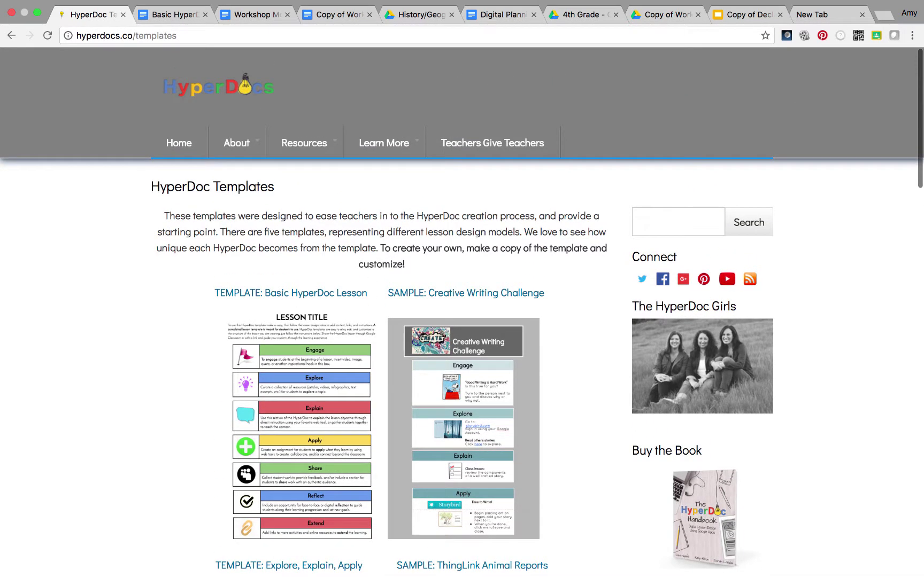
pyautogui.moveTo(322, 152)
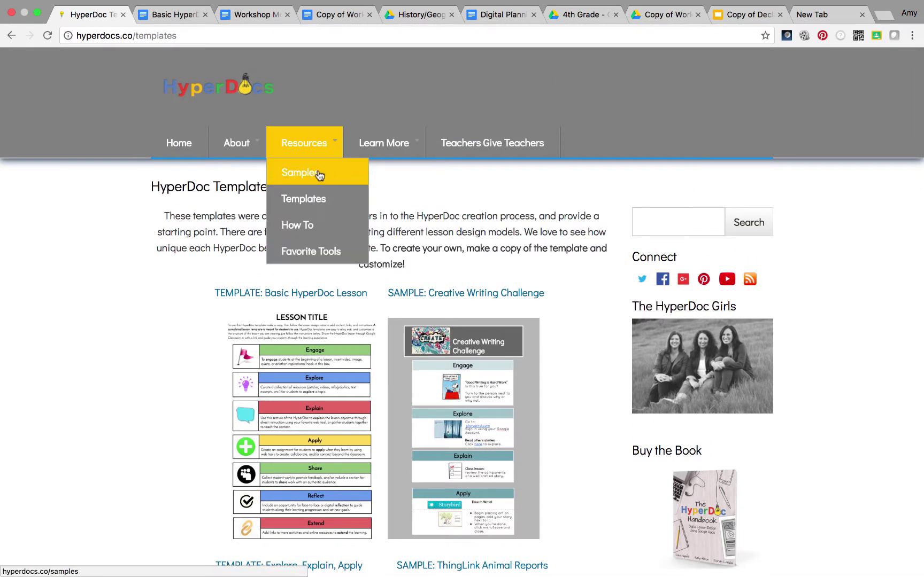
pyautogui.click(320, 177)
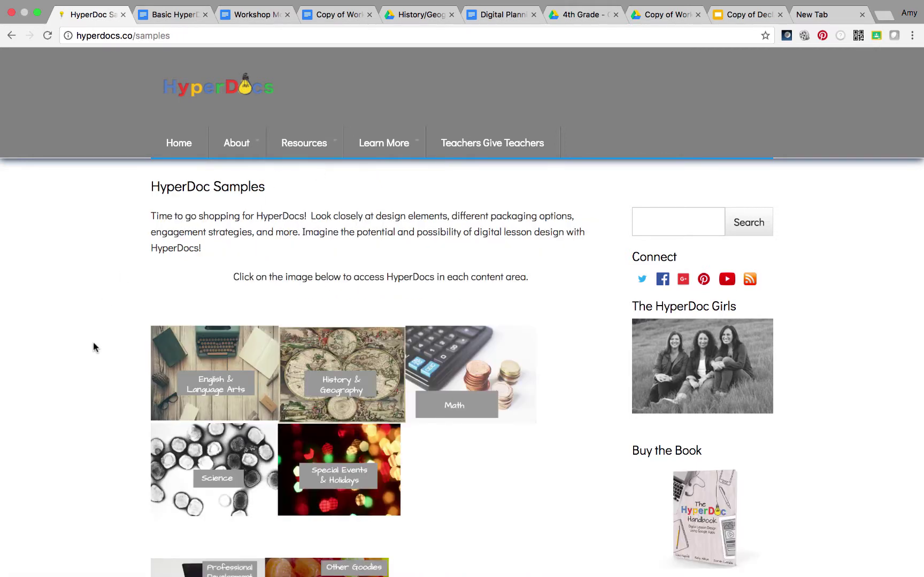
pyautogui.scroll(-3, 94, 348)
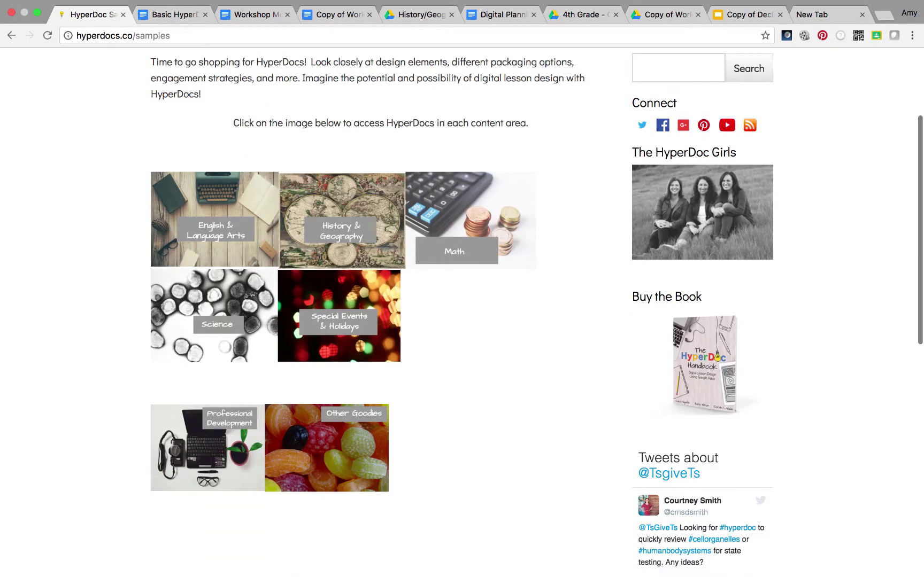
# Open the Science samples folder and view its 1st Grade Lab Lessons HyperDoc.
pyautogui.click(208, 333)
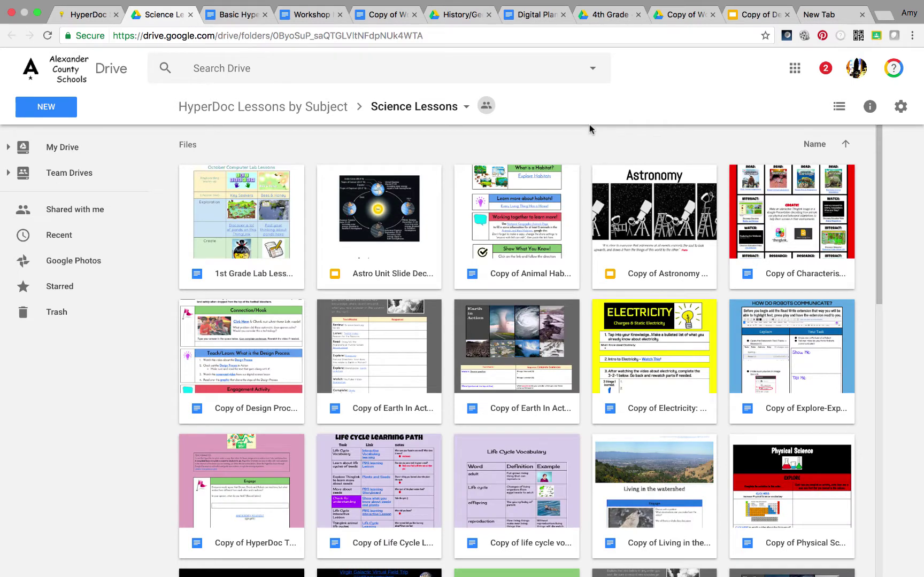
pyautogui.click(221, 255)
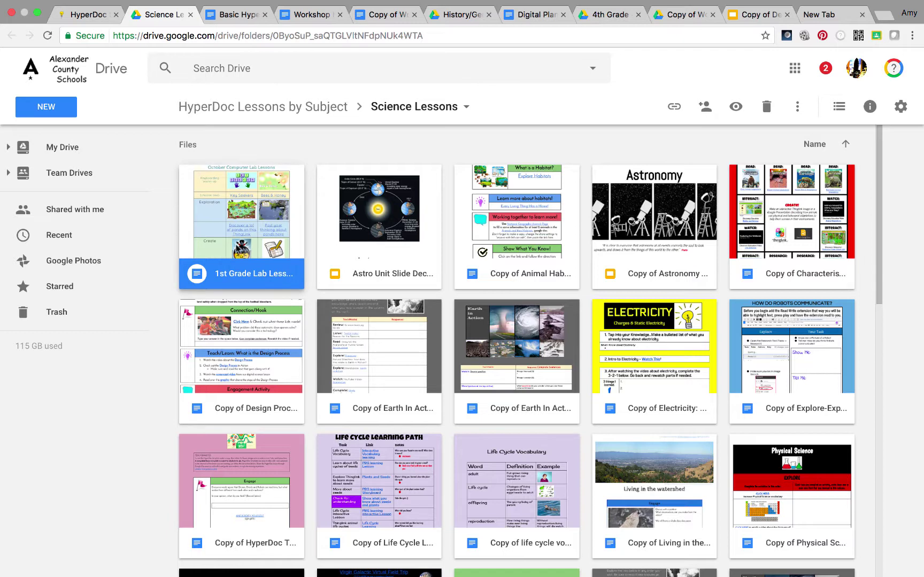
pyautogui.doubleClick(238, 250)
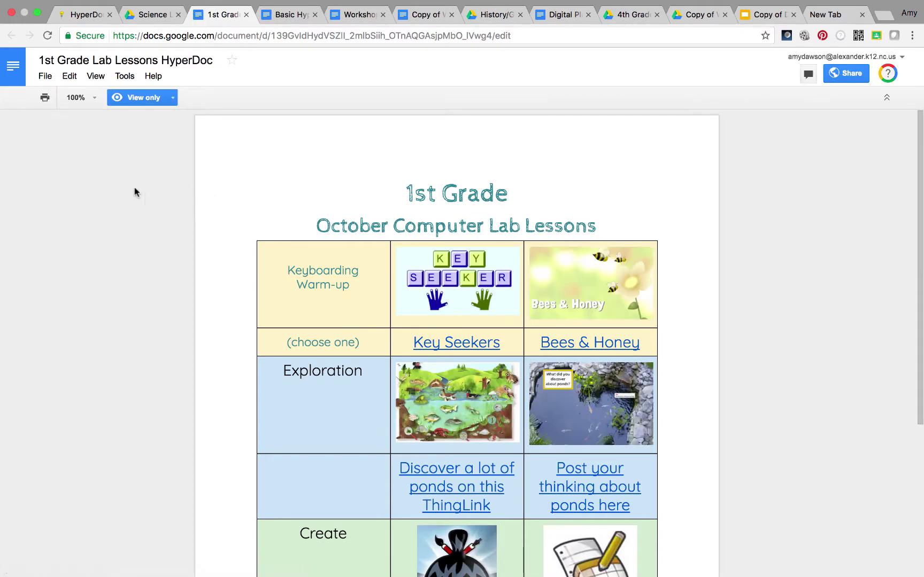
# Start making a copy of the 1st Grade Lab Lessons HyperDoc and browse My Drive for its destination folder.
pyautogui.click(45, 78)
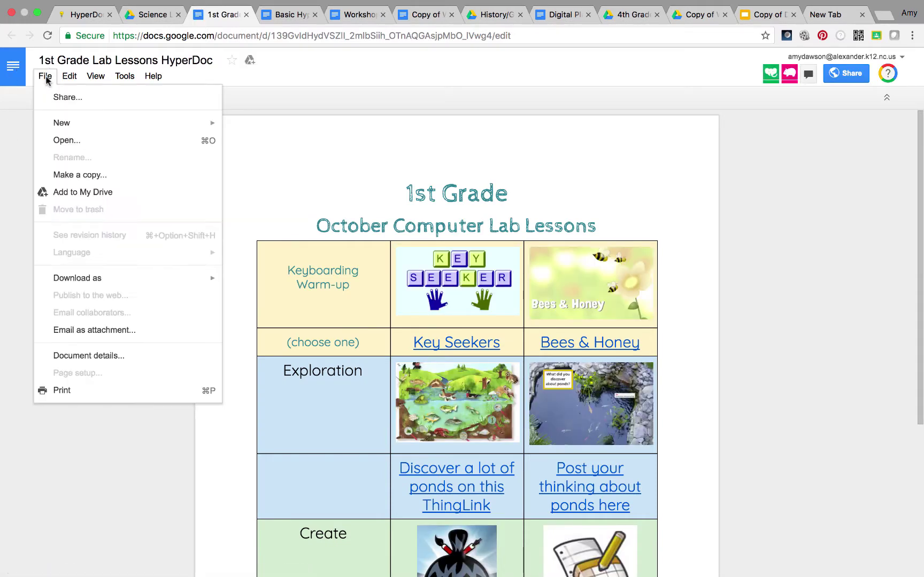
pyautogui.click(75, 175)
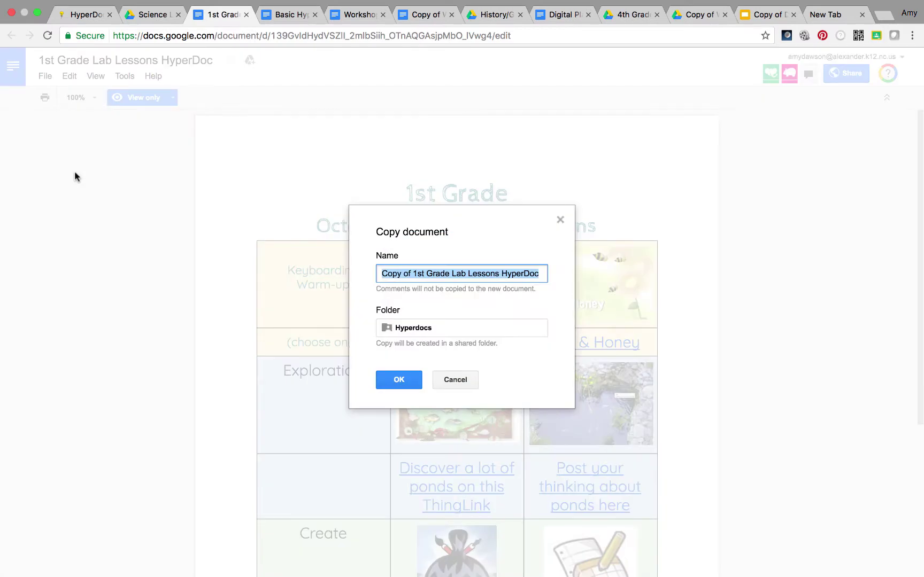
pyautogui.click(431, 329)
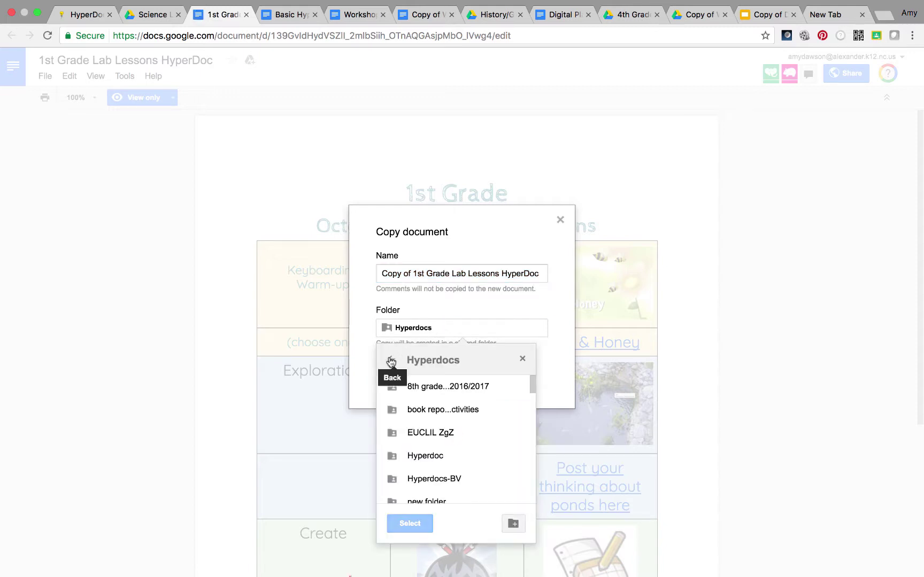
pyautogui.click(391, 363)
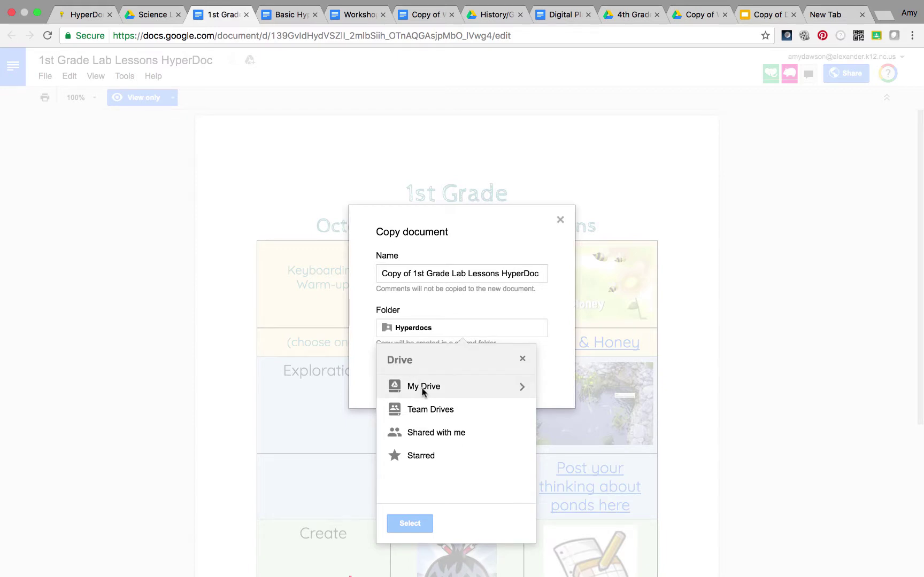
pyautogui.click(523, 389)
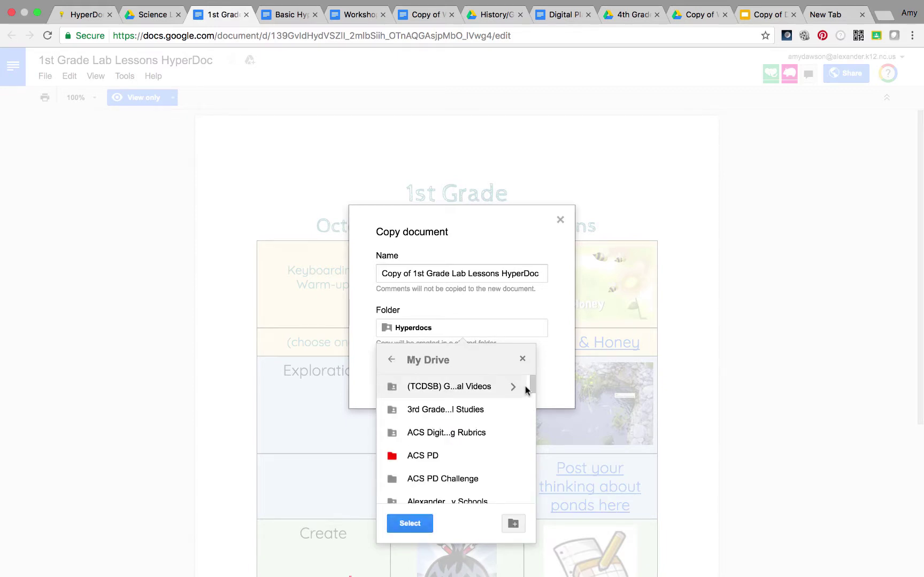
# Set the copy's destination to the Science folder under Shared Resources > Hyperdocs > 1st Grade and create the copy.
pyautogui.moveTo(533, 386); pyautogui.dragTo(533, 489)
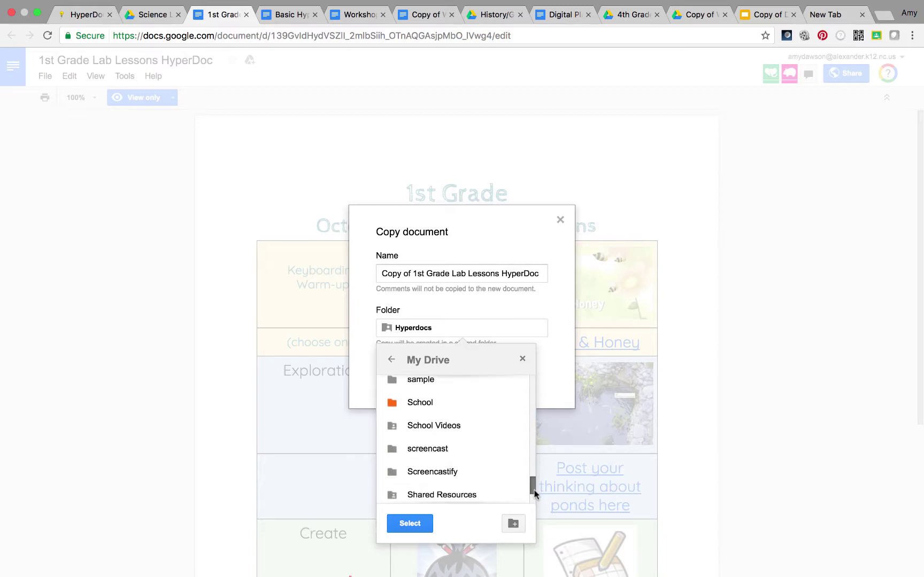
pyautogui.click(484, 496)
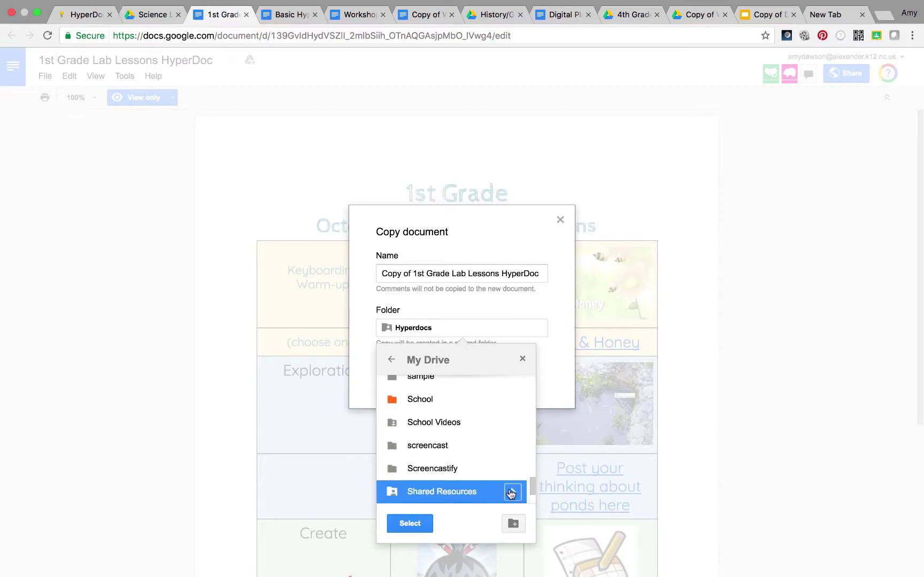
pyautogui.click(513, 495)
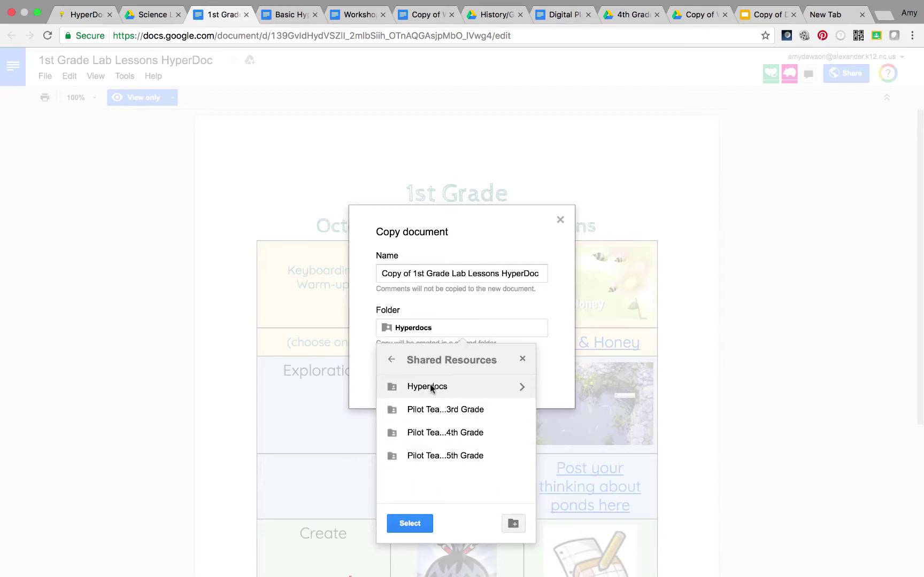
pyautogui.doubleClick(518, 387)
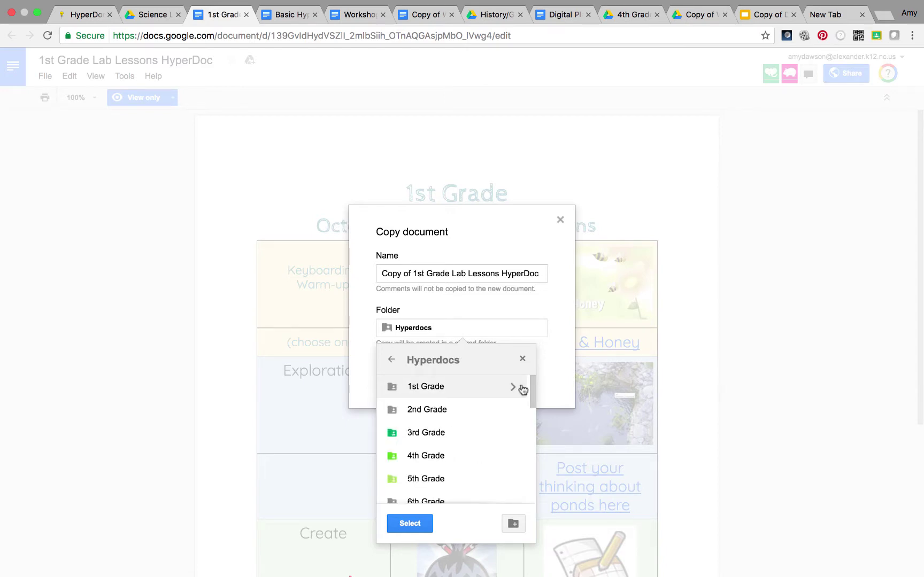
pyautogui.click(523, 390)
pyautogui.click(517, 388)
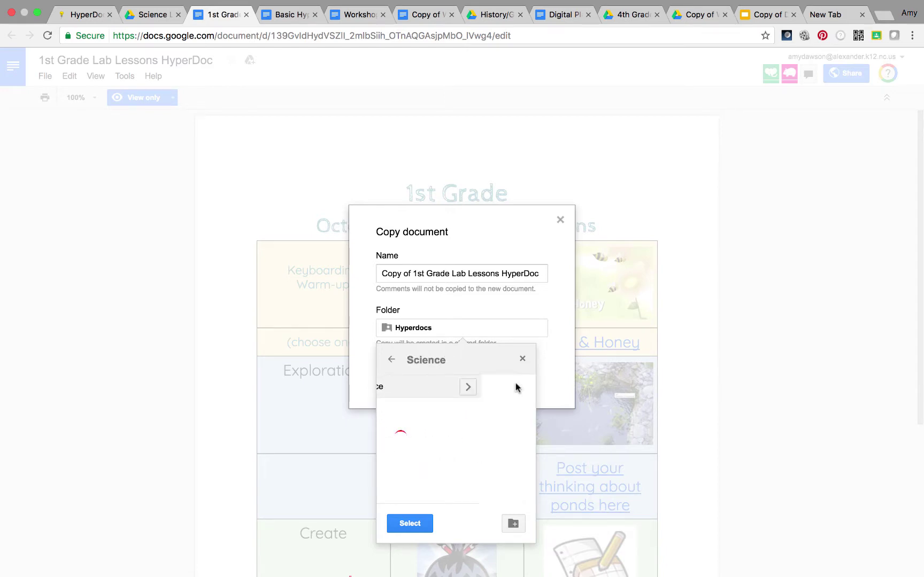
pyautogui.click(409, 525)
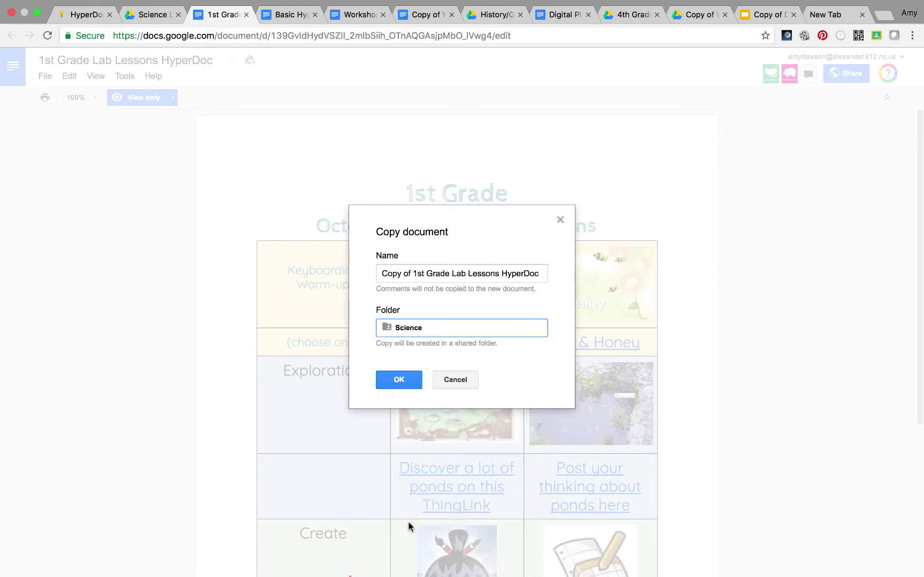
pyautogui.click(410, 382)
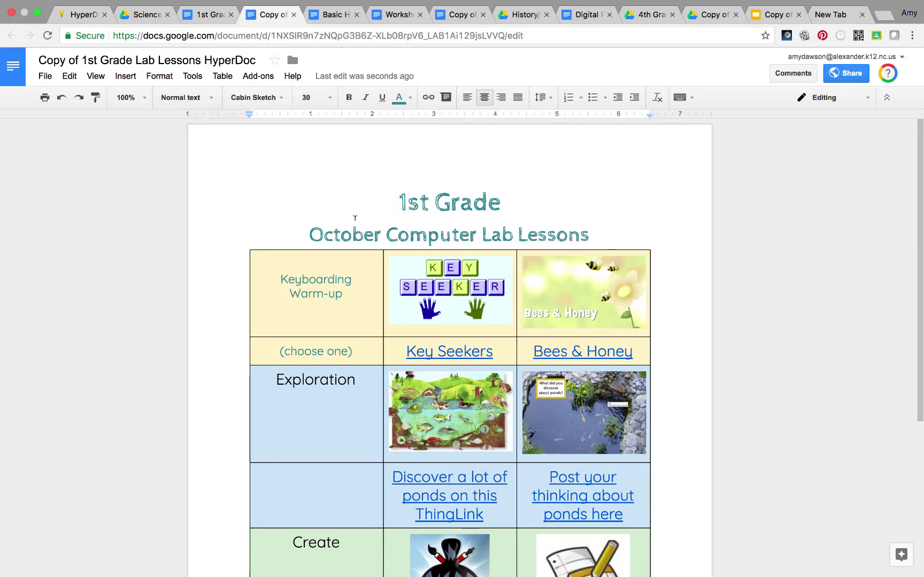
# Go to the shared 4th Grade Hyperdocs folder in Google Drive and open the Using Tech Tools document.
pyautogui.click(515, 30)
pyautogui.click(651, 28)
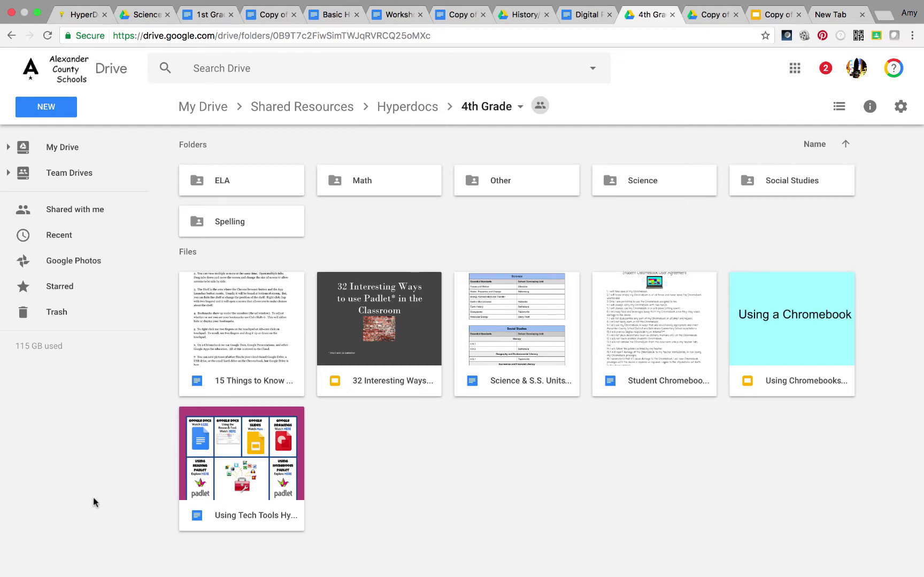
pyautogui.doubleClick(202, 454)
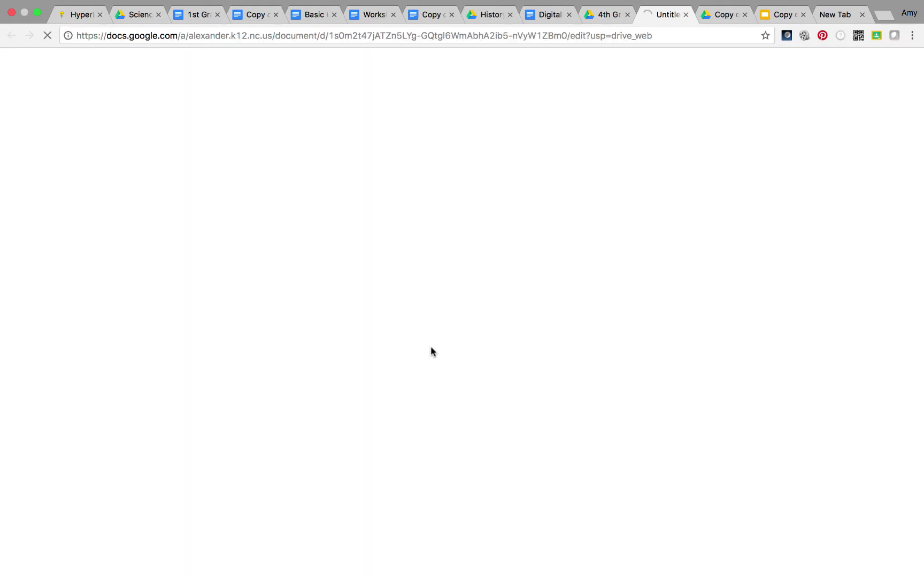